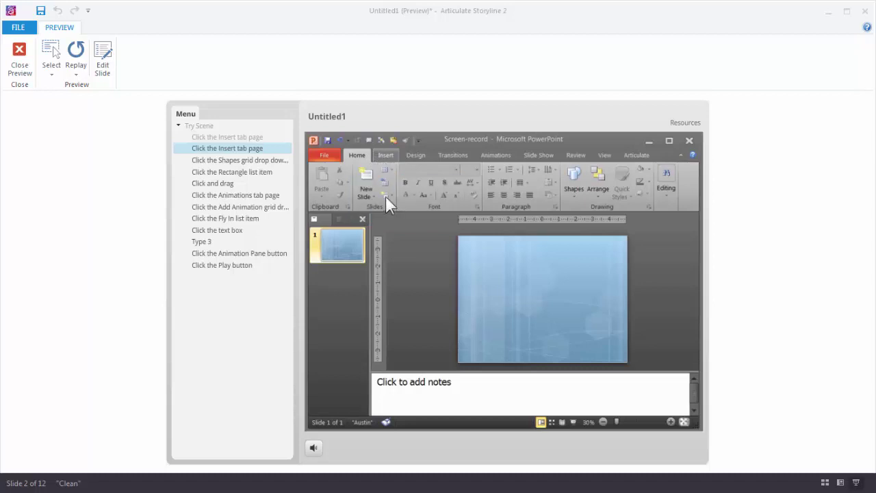
# Step: In the preview, follow the Insert tab, Shapes, Rectangle and Animation Pane hints
pyautogui.click(387, 159)
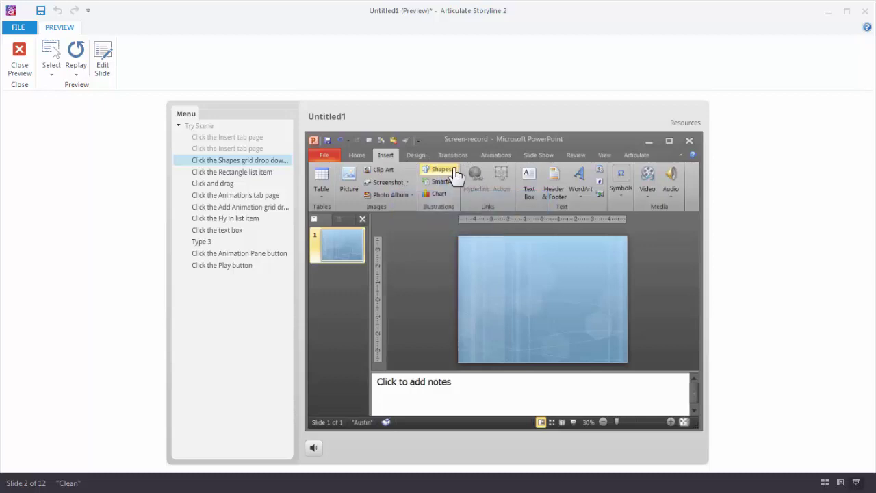
pyautogui.click(456, 176)
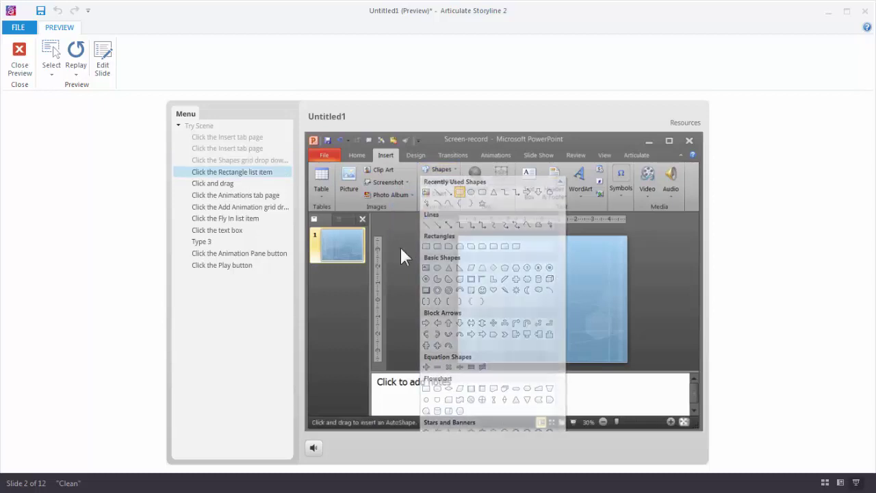
pyautogui.click(219, 253)
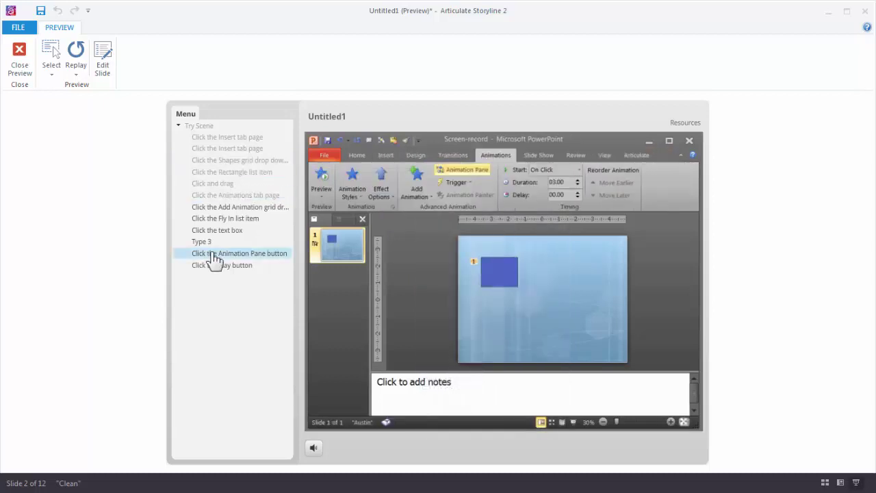
pyautogui.click(456, 171)
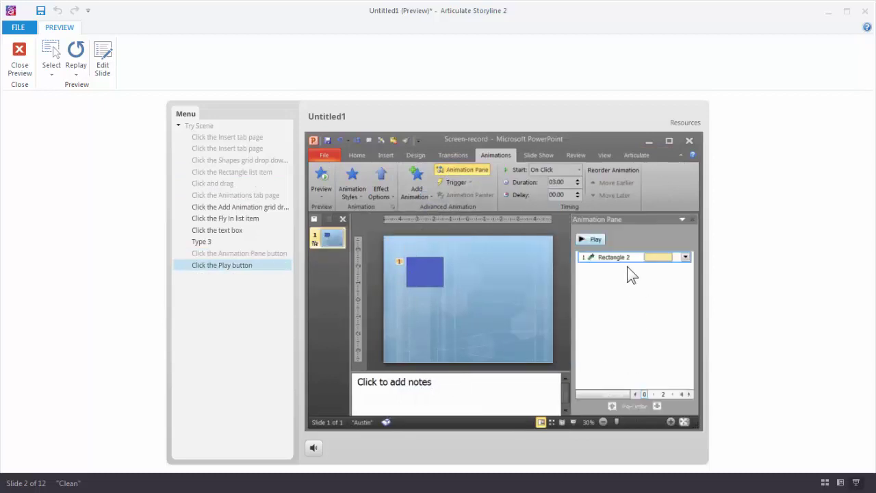
# Step: Play the rectangle's fly-in animation from the simulated Animation Pane
pyautogui.click(584, 243)
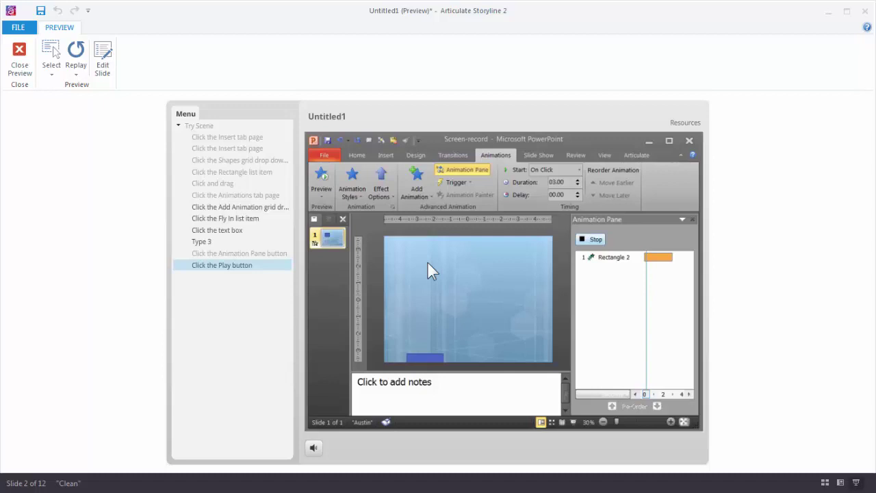
pyautogui.moveTo(599, 241)
# Step: Close the preview and bring up the context menu on slide 3.3's screen recording
pyautogui.click(18, 60)
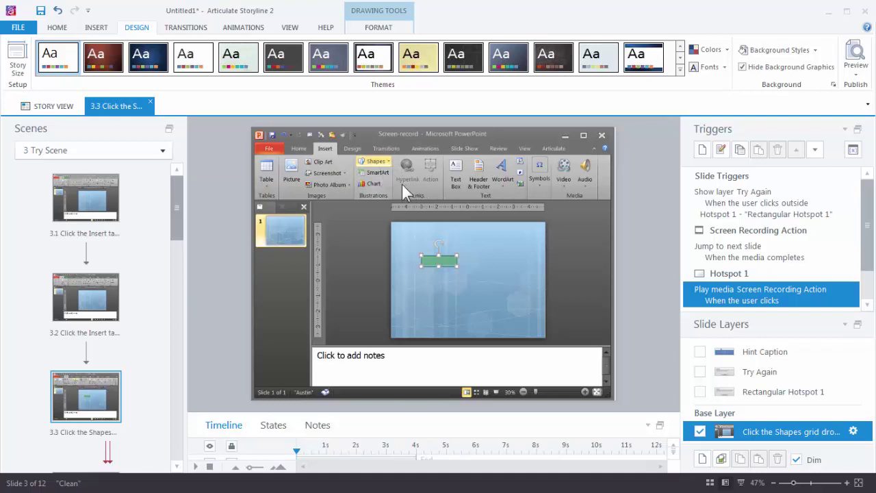
pyautogui.rightClick(394, 176)
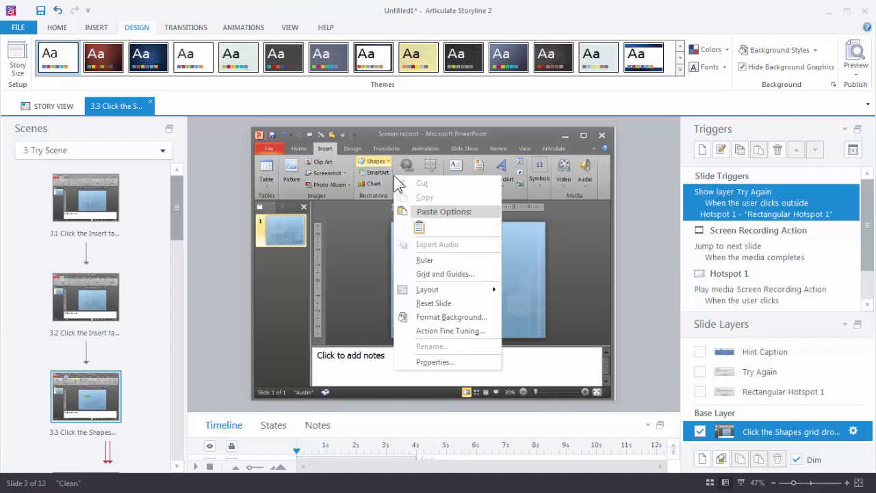
# Step: In Action Fine Tuning, move slide 3.3's recording start to frame 889 and apply it
pyautogui.click(452, 331)
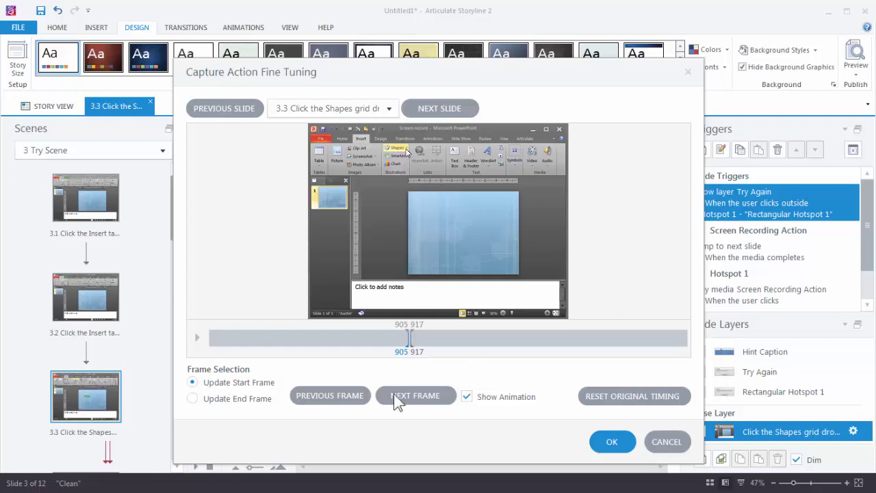
pyautogui.click(333, 389)
pyautogui.click(331, 389)
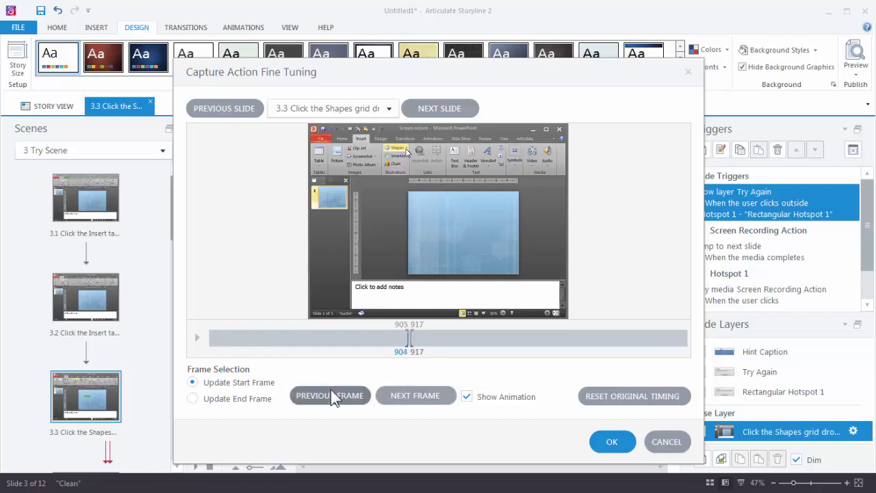
pyautogui.click(330, 389)
pyautogui.click(425, 398)
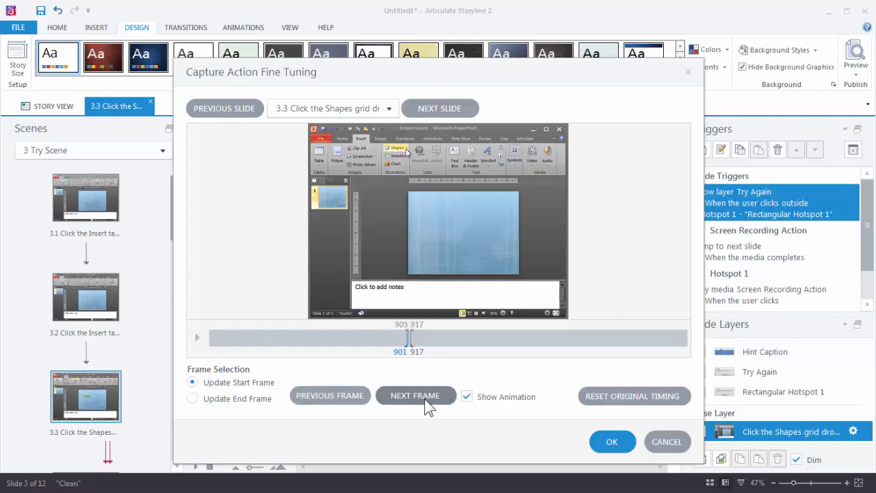
pyautogui.click(424, 398)
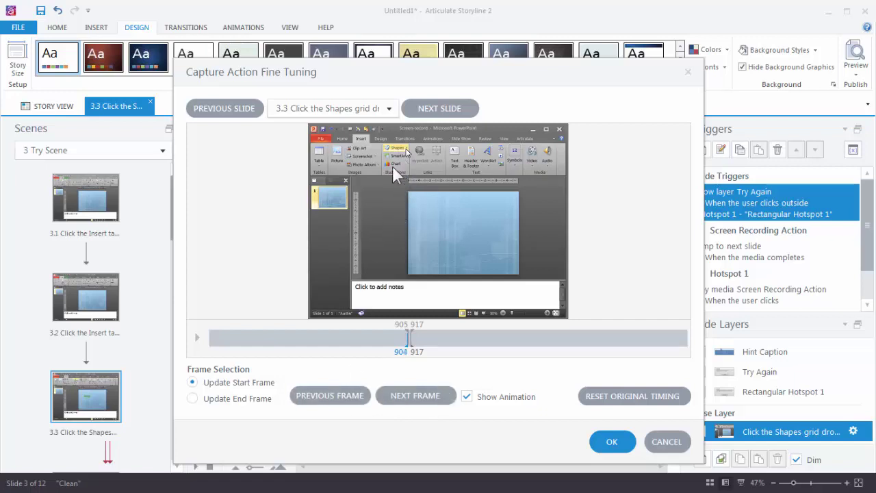
pyautogui.moveTo(407, 339); pyautogui.dragTo(405, 340)
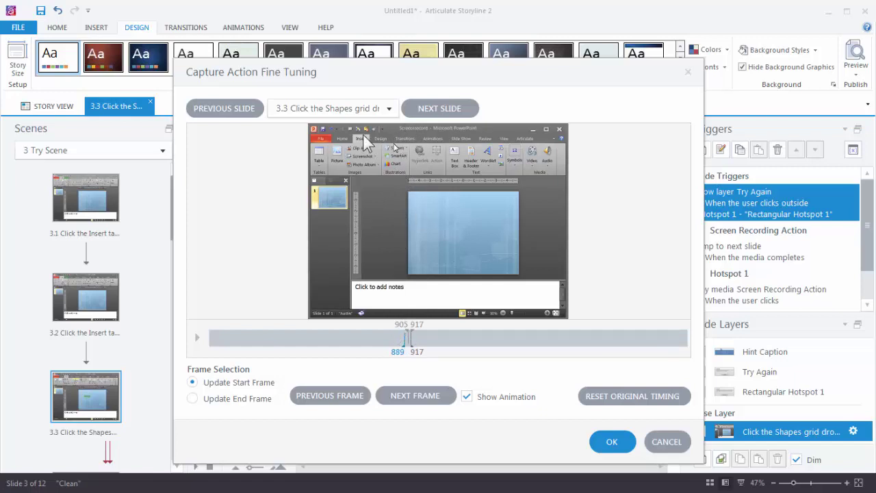
pyautogui.click(607, 442)
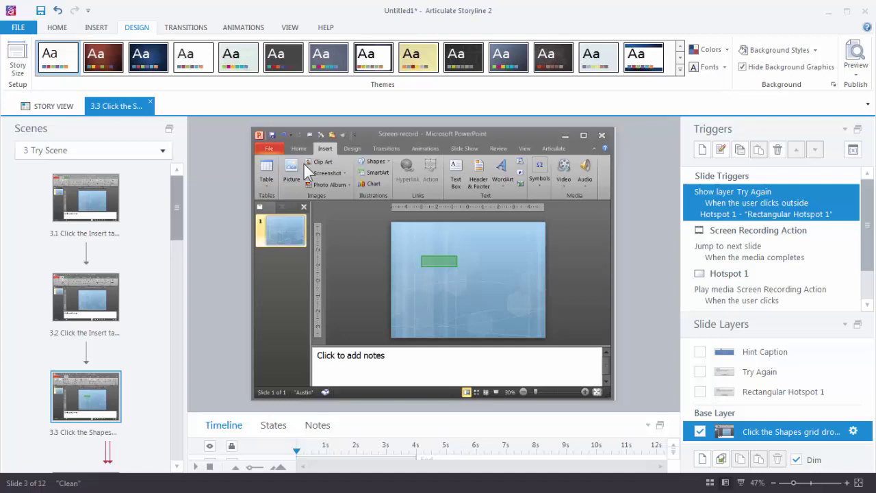
# Step: Move the green hotspot onto the simulated Shapes button
pyautogui.click(447, 258)
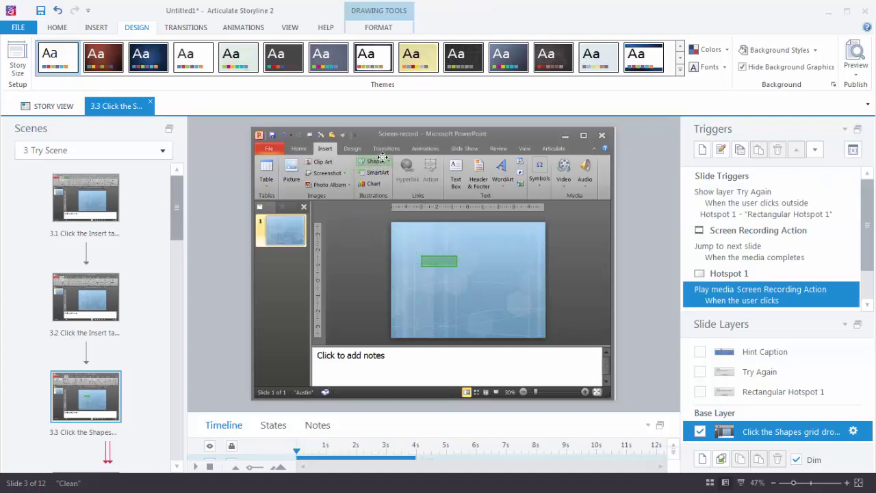
pyautogui.moveTo(382, 157); pyautogui.dragTo(382, 159)
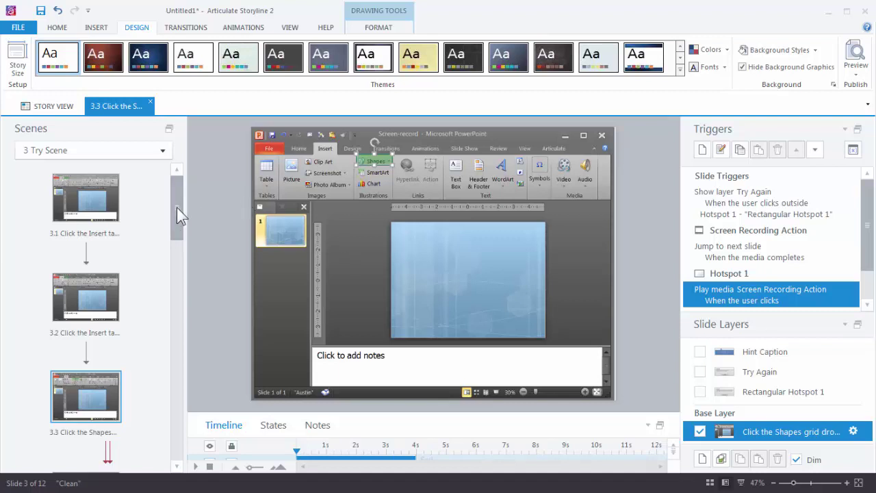
pyautogui.moveTo(176, 208); pyautogui.dragTo(191, 428)
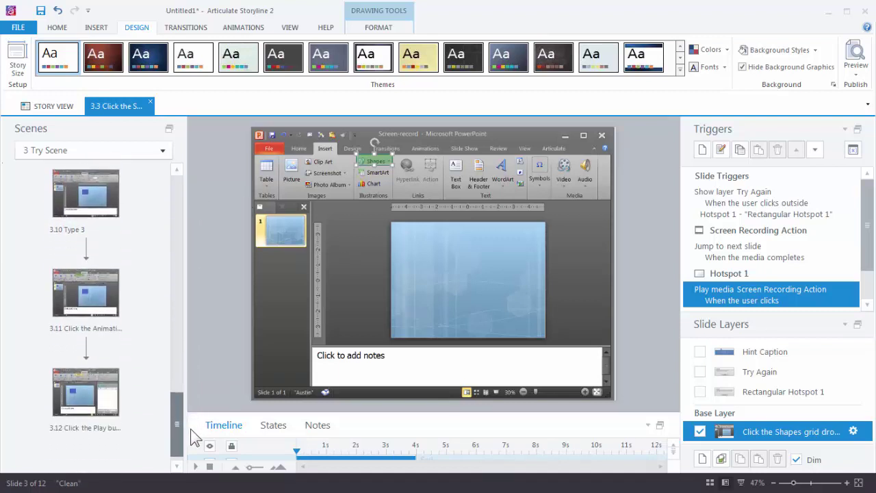
# Step: Open slide 3.12 and preview just this slide, then close the preview
pyautogui.click(94, 390)
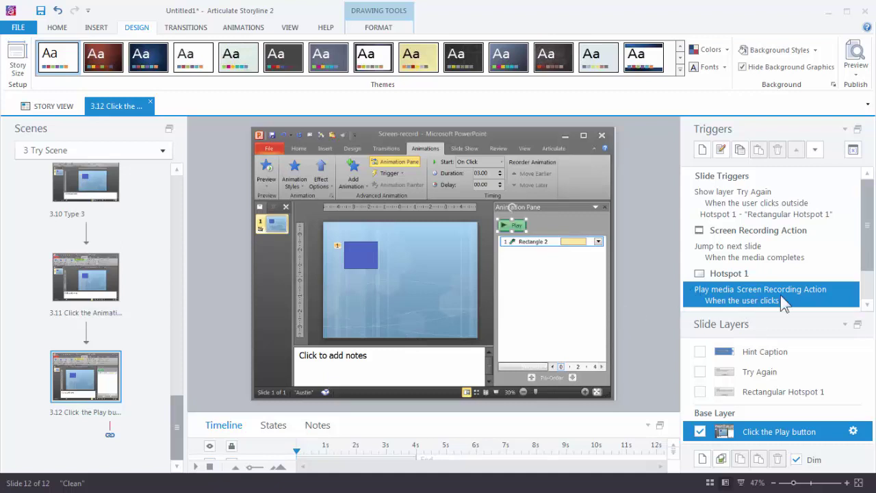
pyautogui.click(860, 73)
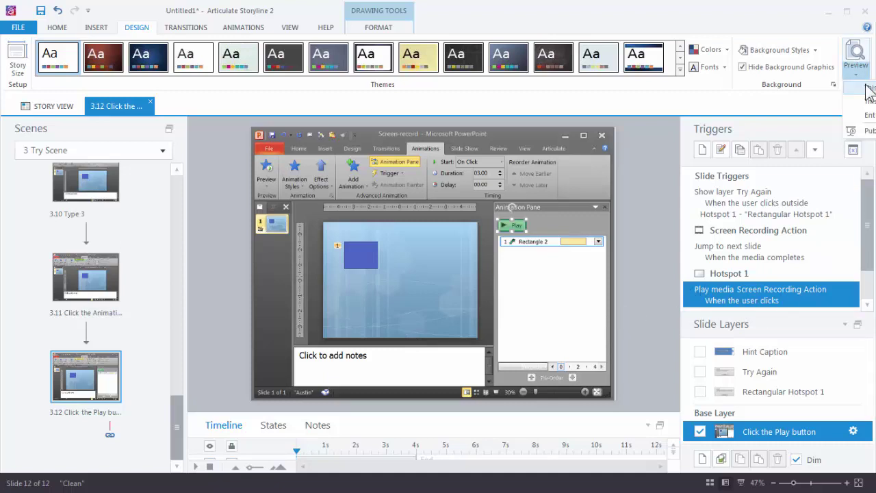
pyautogui.click(869, 92)
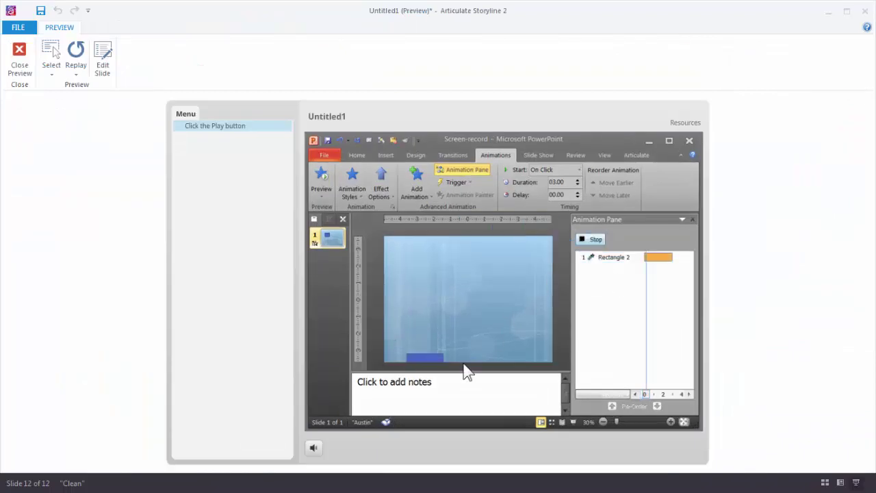
pyautogui.click(19, 58)
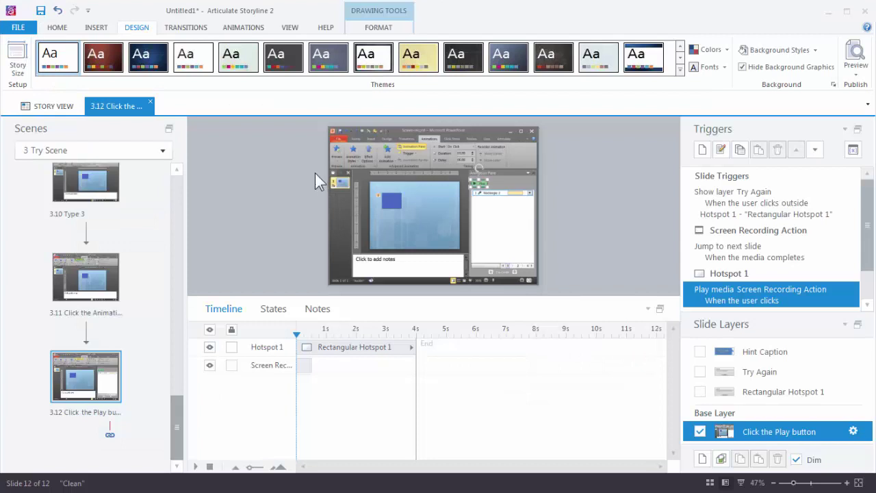
# Step: Extend slide 3.12's recording end frame from 1749 to 1862 in Action Fine Tuning
pyautogui.rightClick(437, 198)
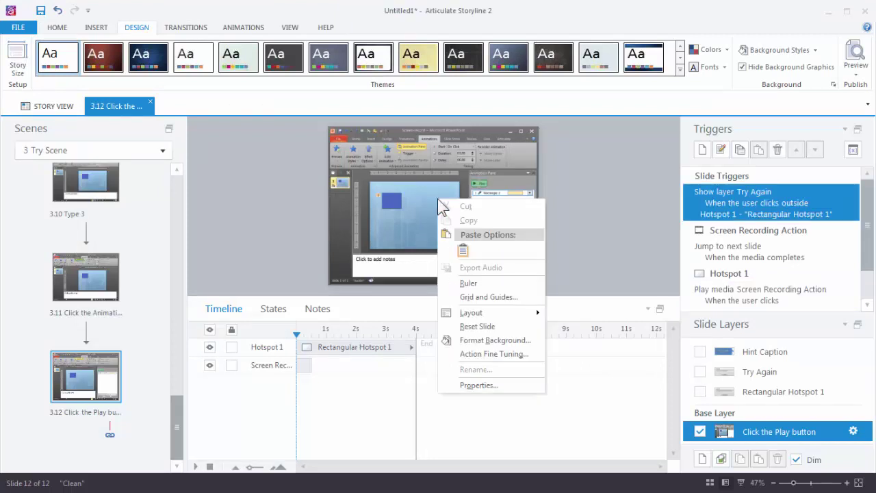
pyautogui.click(502, 354)
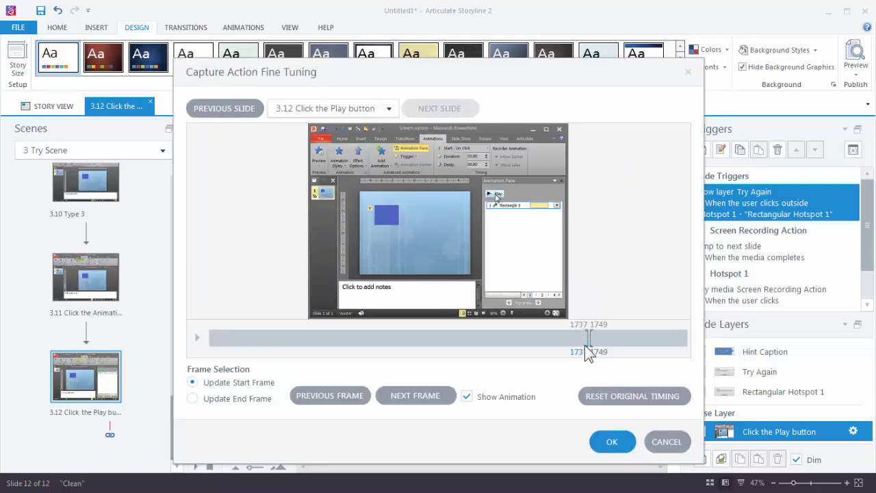
pyautogui.moveTo(591, 341); pyautogui.dragTo(603, 342)
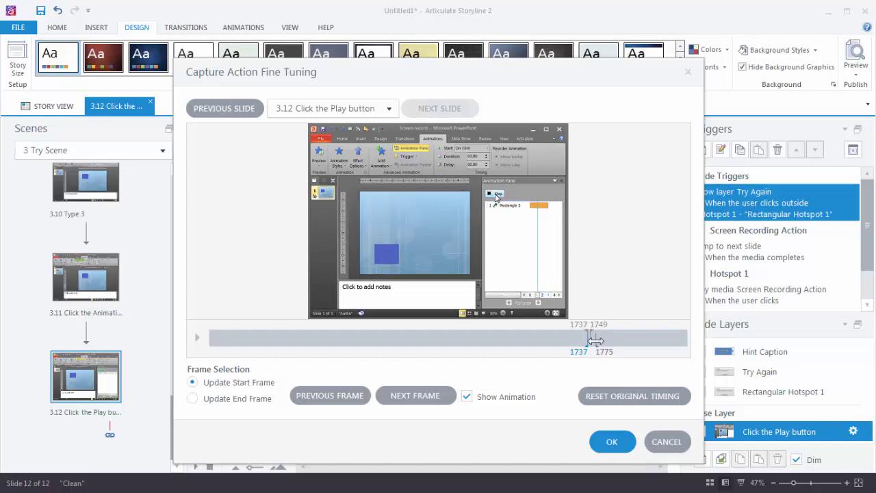
pyautogui.moveTo(595, 341); pyautogui.dragTo(614, 343)
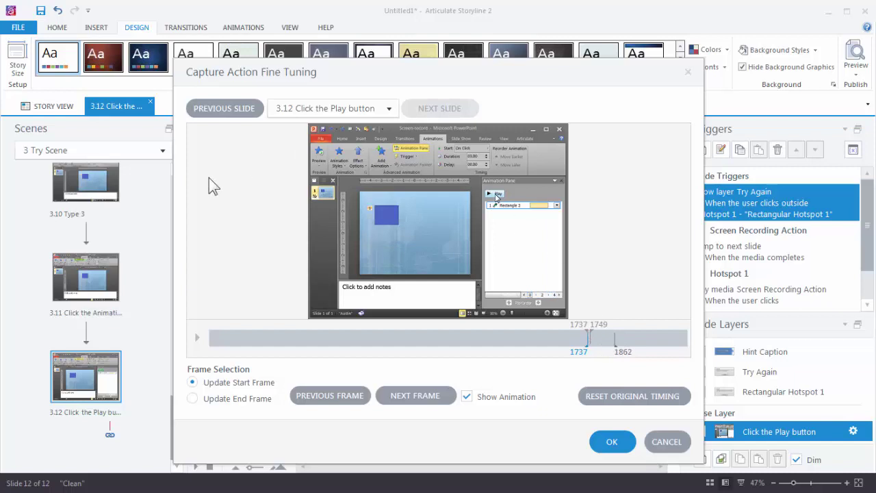
pyautogui.click(603, 439)
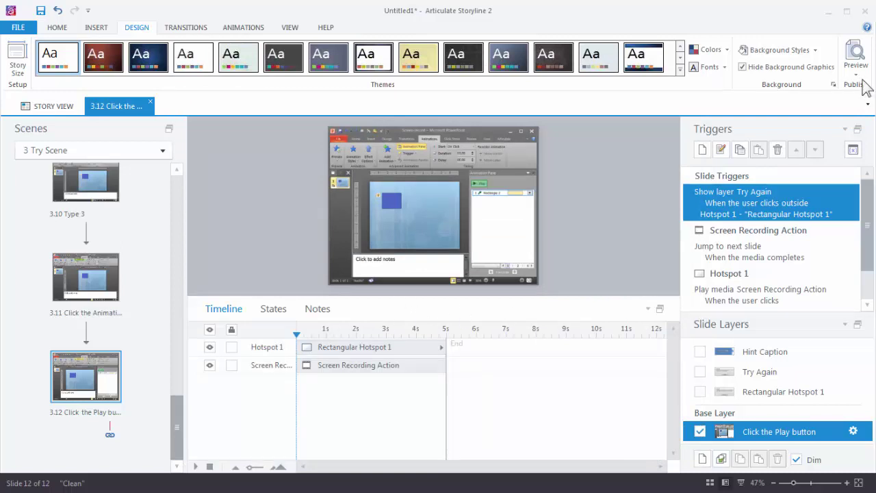
pyautogui.click(856, 54)
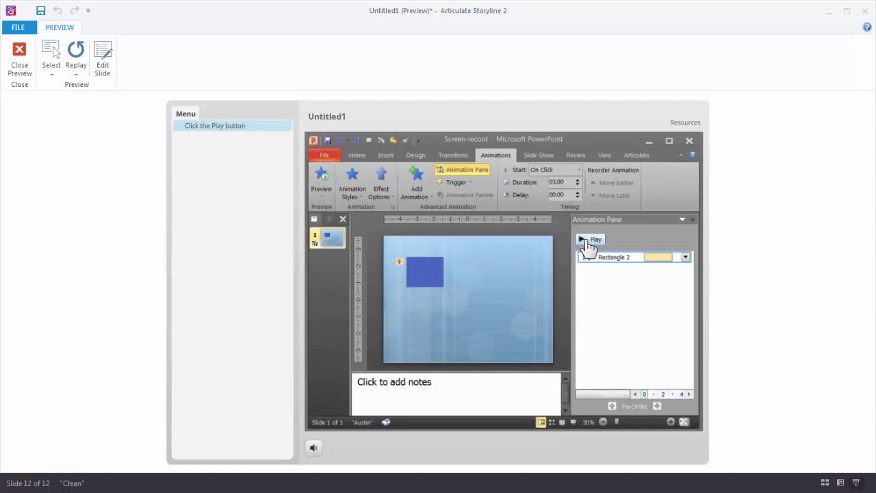
pyautogui.click(19, 63)
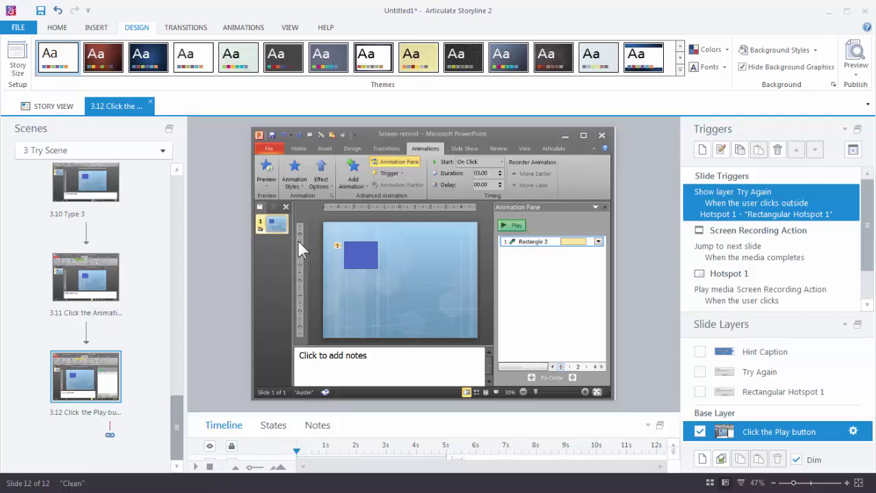
# Step: Reopen Action Fine Tuning for slide 3.12's recording, showing frames 1737 to 1862
pyautogui.rightClick(393, 178)
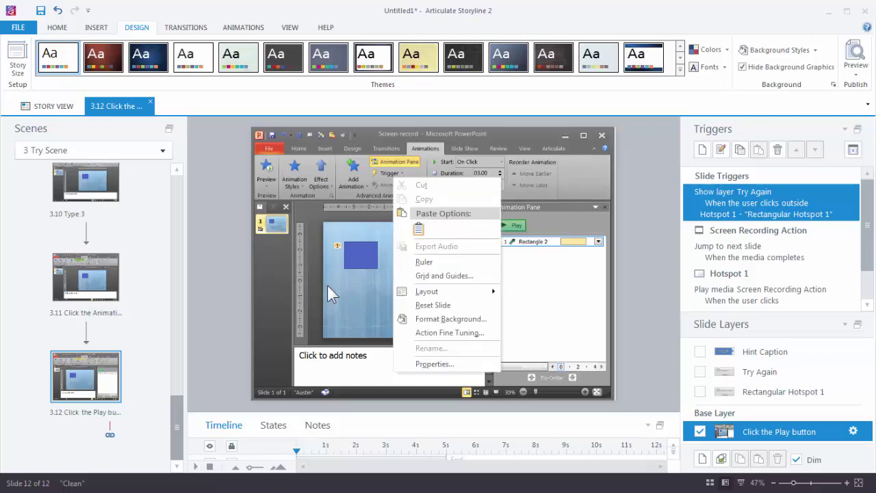
pyautogui.click(452, 333)
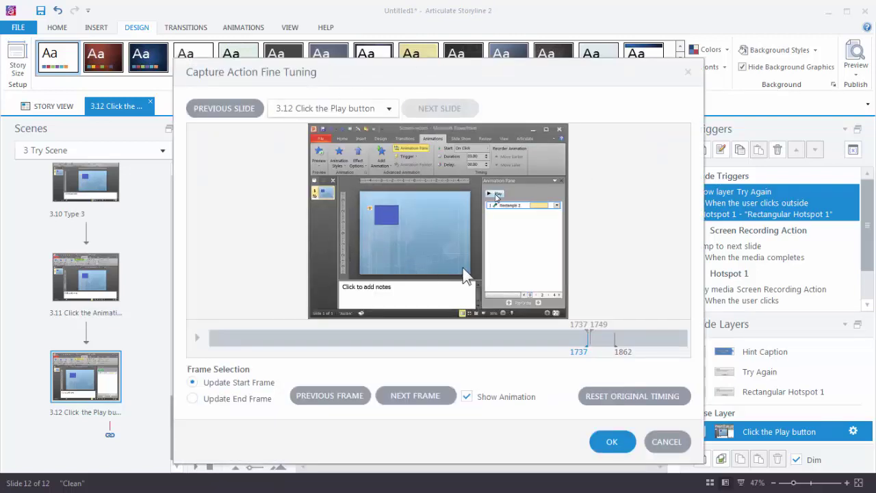
pyautogui.rightClick(443, 163)
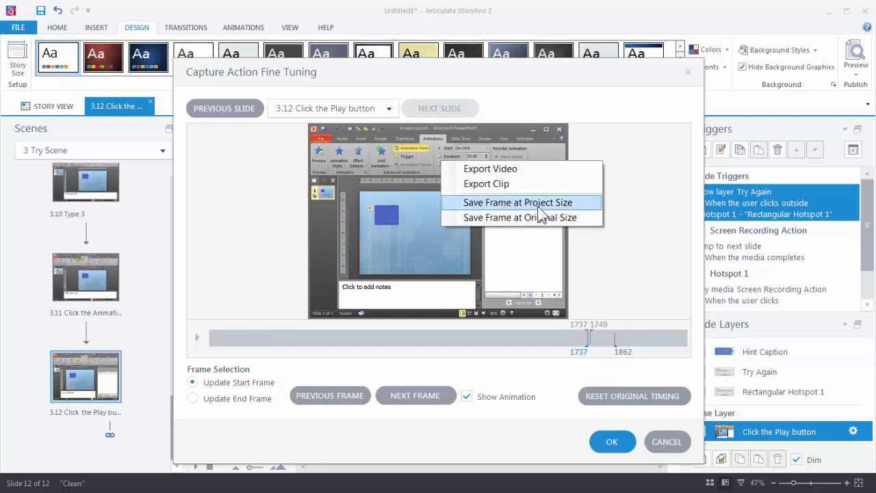
pyautogui.click(495, 217)
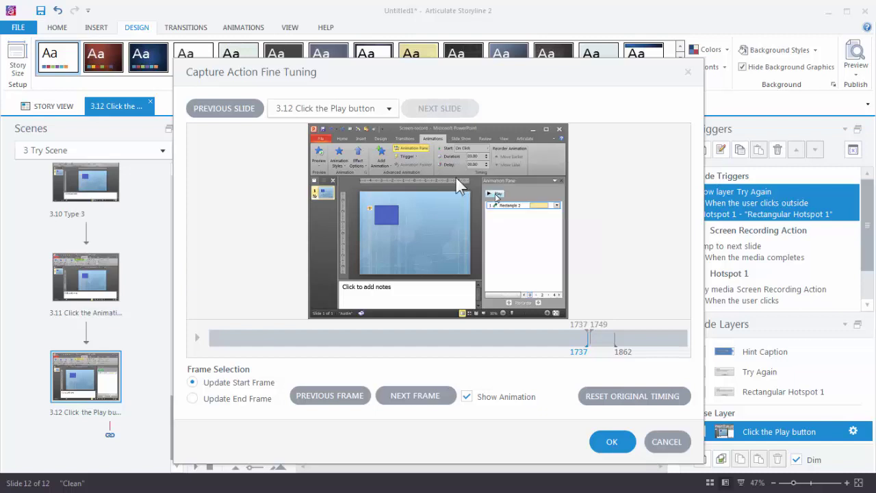